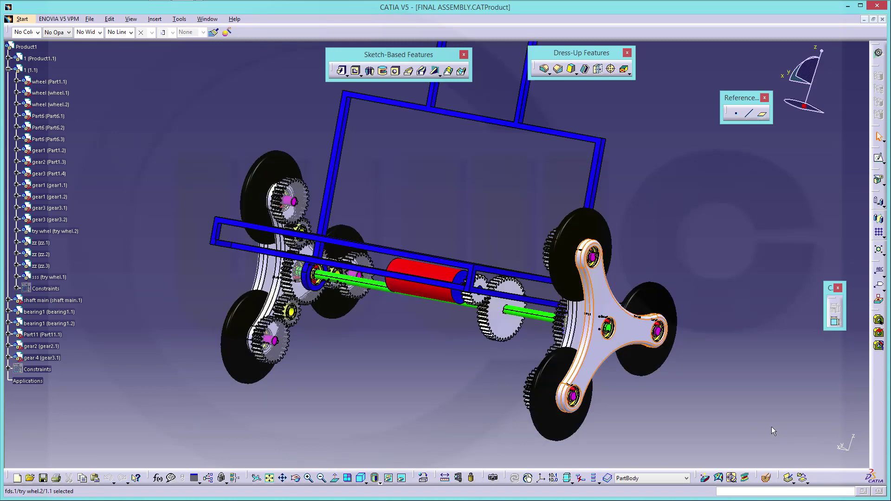
- Collapse the 1 (1.1) node in the tree to hide its wheel and gear parts
{"action": "left_click", "coordinate": [8, 70]}
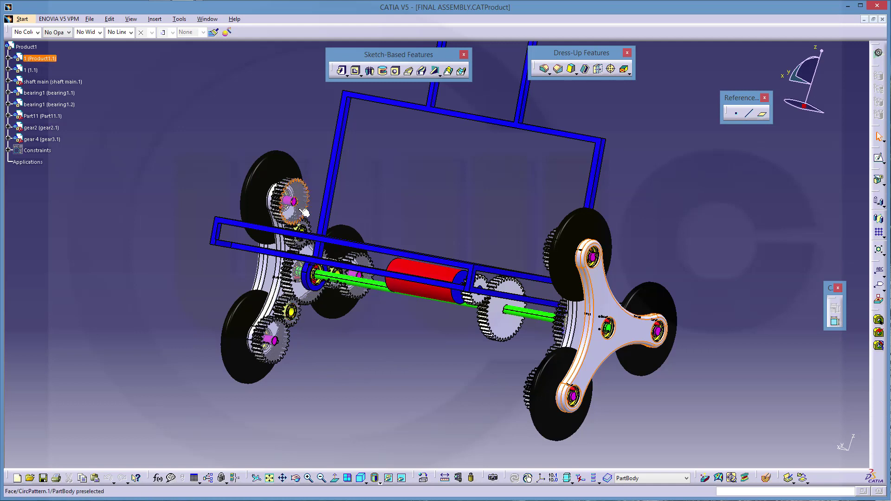
{"action": "left_click", "coordinate": [275, 339]}
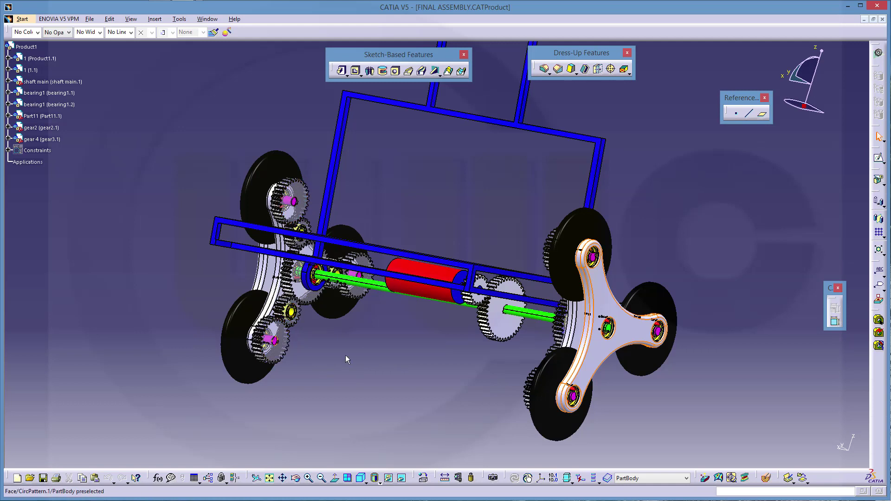
{"action": "left_click", "coordinate": [637, 307]}
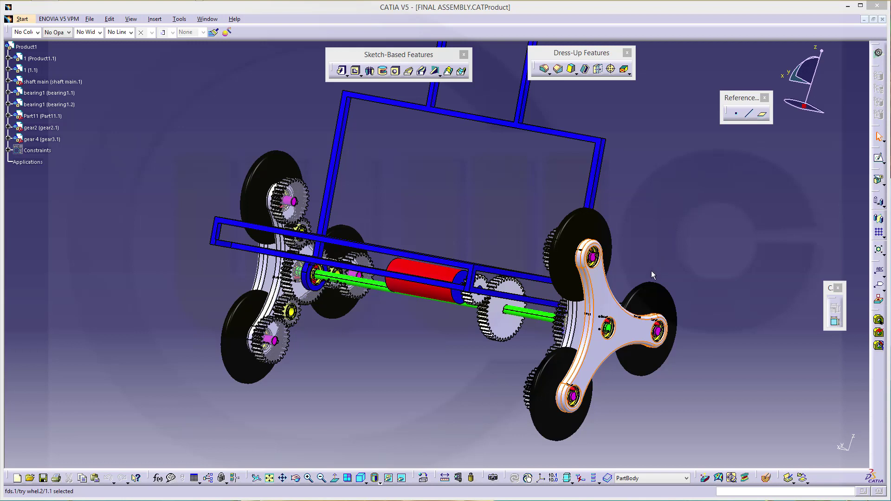
{"action": "left_click", "coordinate": [612, 300]}
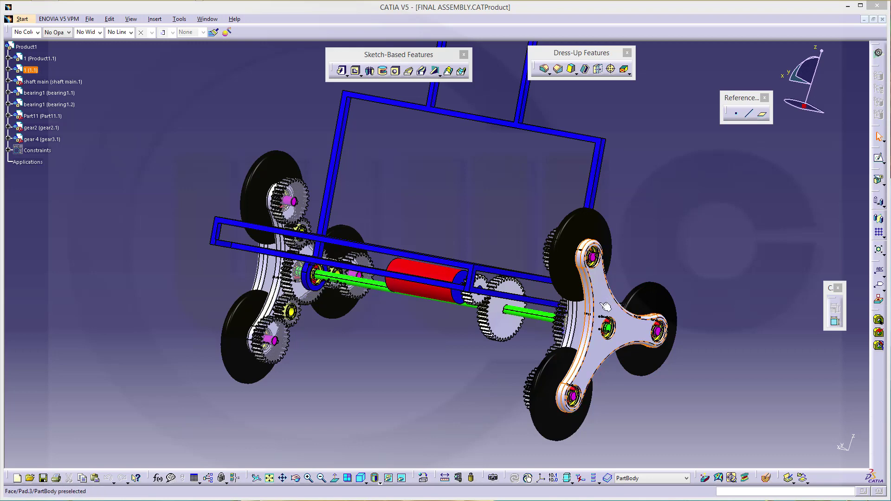
- Bring the Part1.CATPart window with the three-armed plate to the front
{"action": "left_click", "coordinate": [207, 19]}
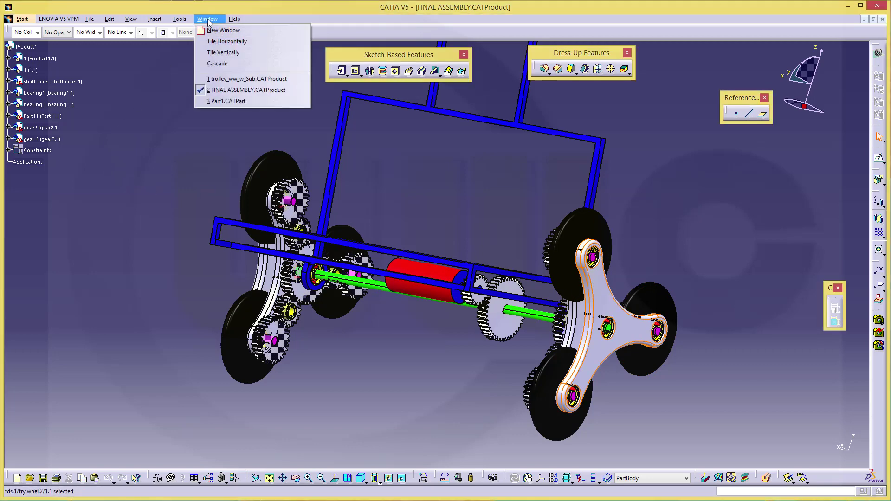
{"action": "left_click", "coordinate": [228, 101]}
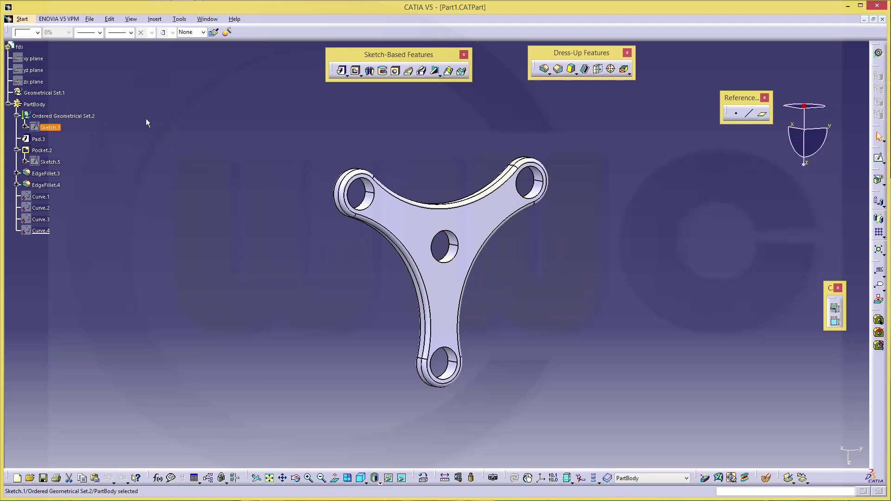
{"action": "left_click", "coordinate": [90, 19]}
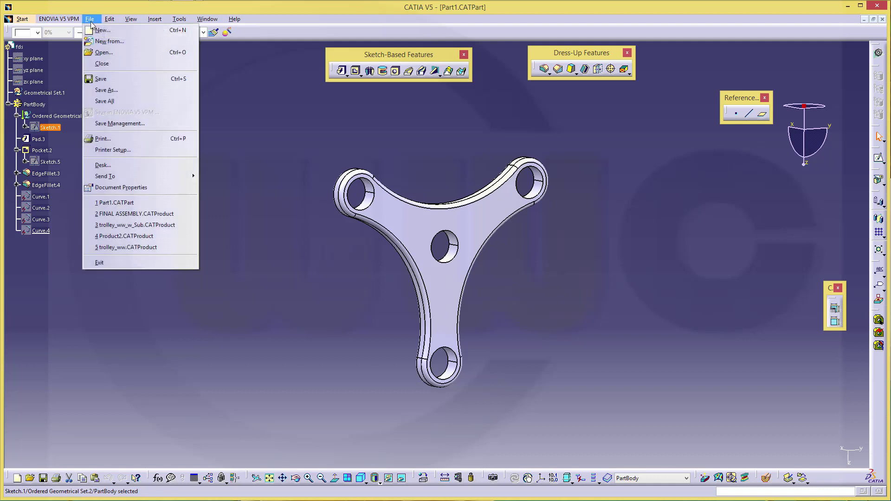
{"action": "left_click", "coordinate": [99, 30]}
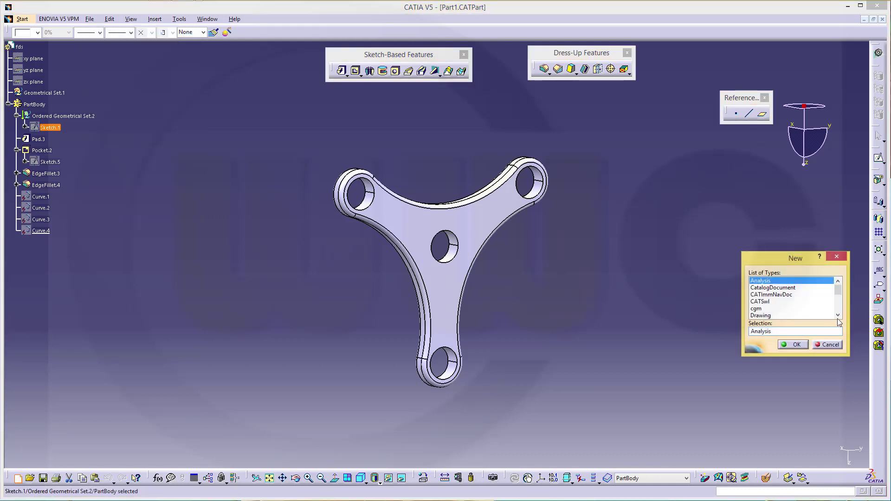
{"action": "scroll", "coordinate": [838, 316], "scroll_direction": "down", "scroll_amount": 3}
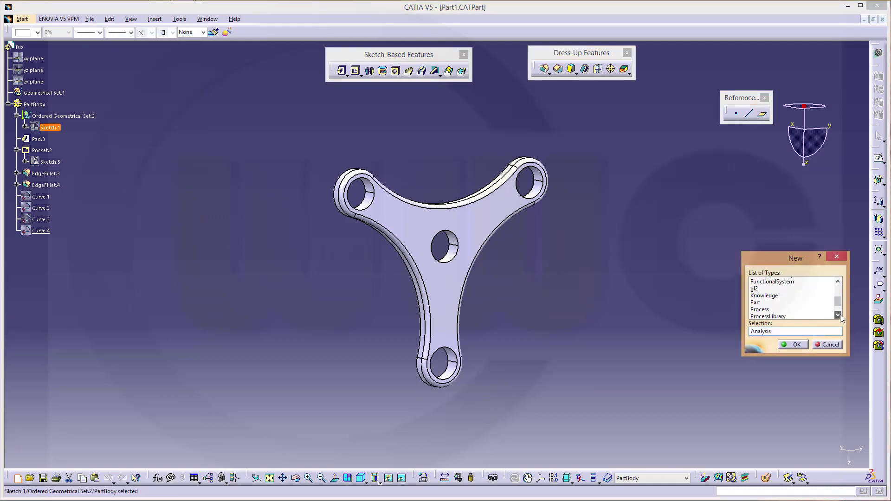
{"action": "scroll", "coordinate": [820, 312], "scroll_direction": "down", "scroll_amount": 1}
{"action": "left_click", "coordinate": [762, 288]}
{"action": "left_click", "coordinate": [791, 346]}
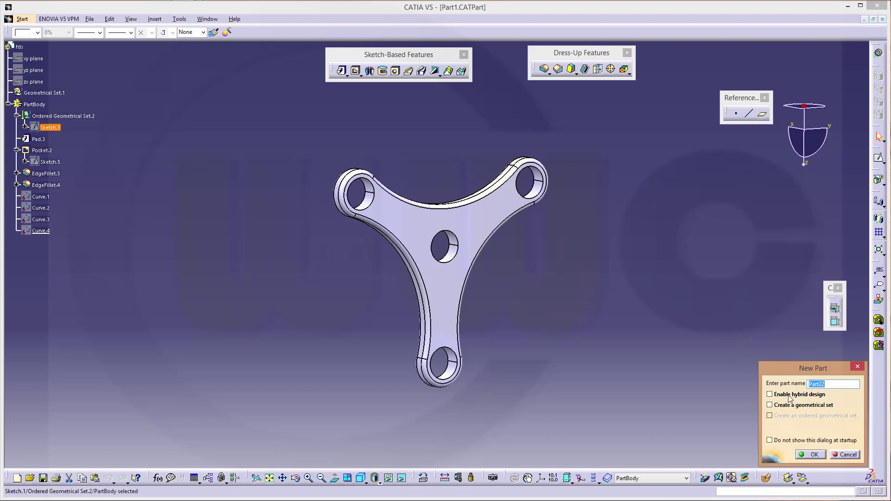
{"action": "left_click", "coordinate": [847, 455]}
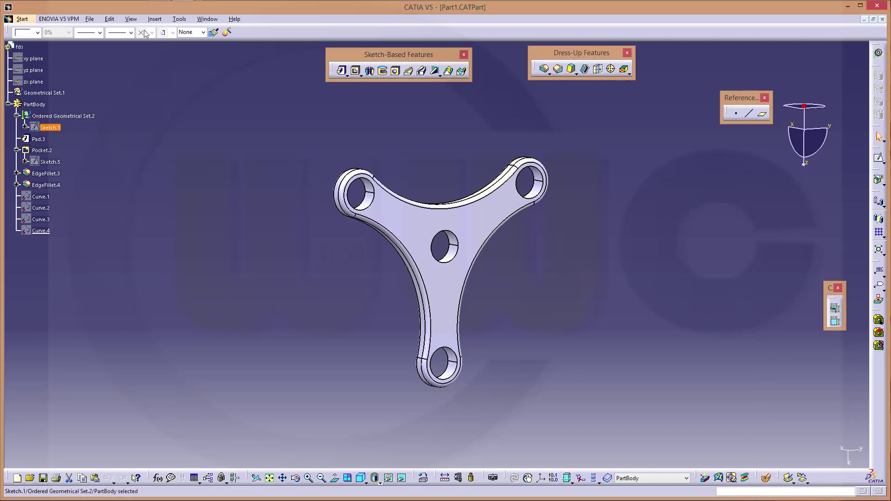
{"action": "left_click", "coordinate": [154, 19]}
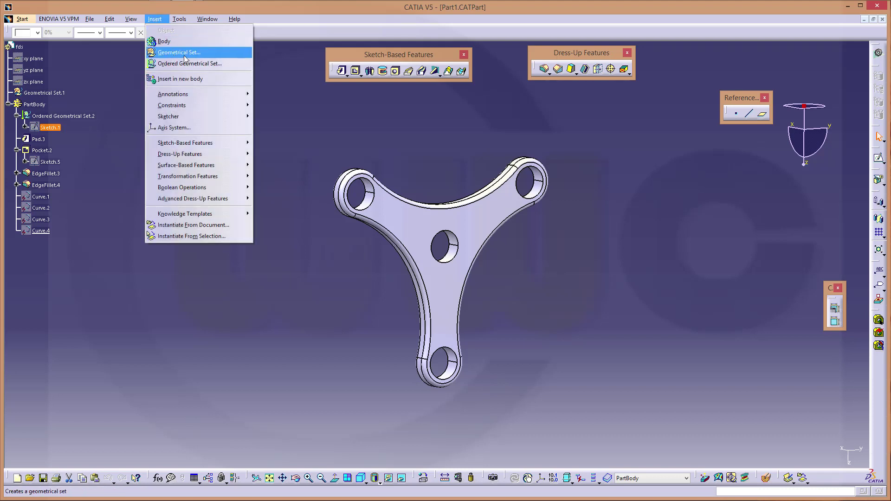
{"action": "left_click", "coordinate": [125, 142]}
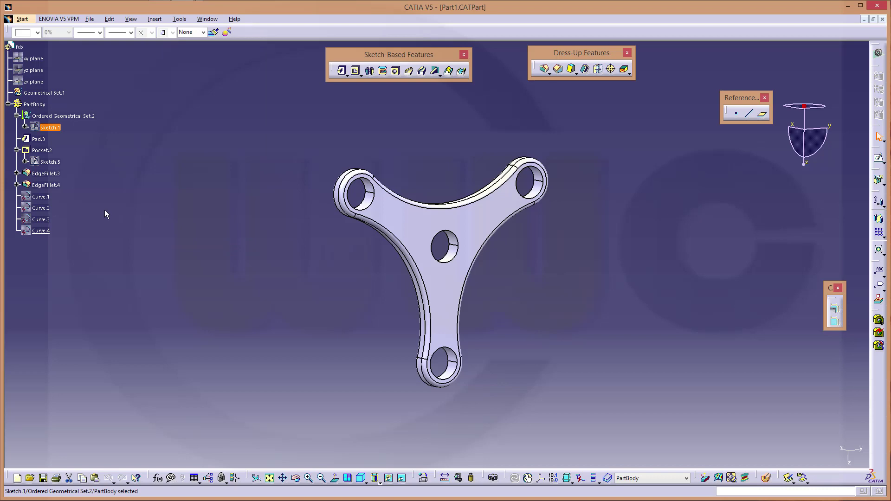
{"action": "left_click", "coordinate": [43, 127]}
{"action": "double_click", "coordinate": [43, 127]}
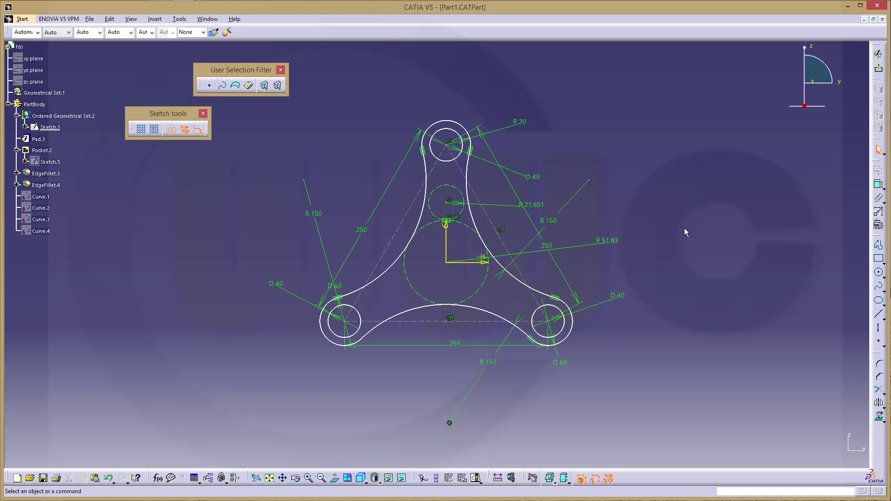
- Exit the sketch, try a rectangular pattern of Pad.3 and cancel it, then open Tools
{"action": "left_click", "coordinate": [879, 68]}
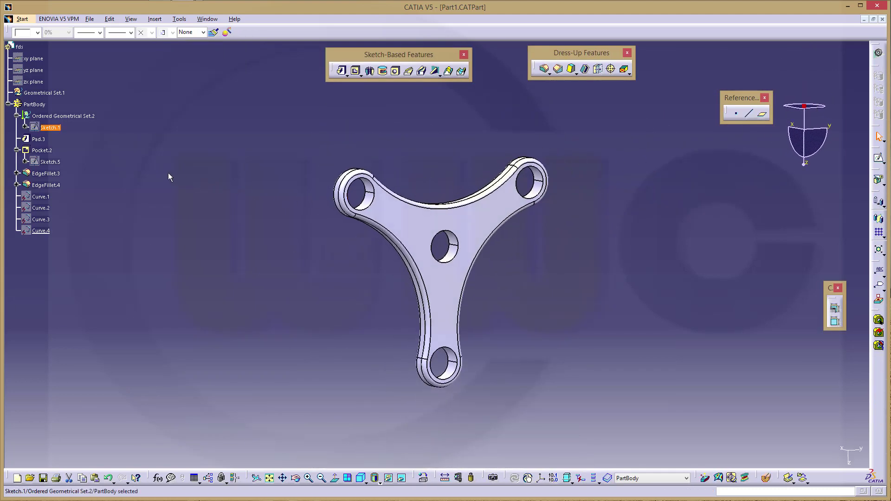
{"action": "left_click", "coordinate": [878, 232]}
{"action": "left_click", "coordinate": [478, 276]}
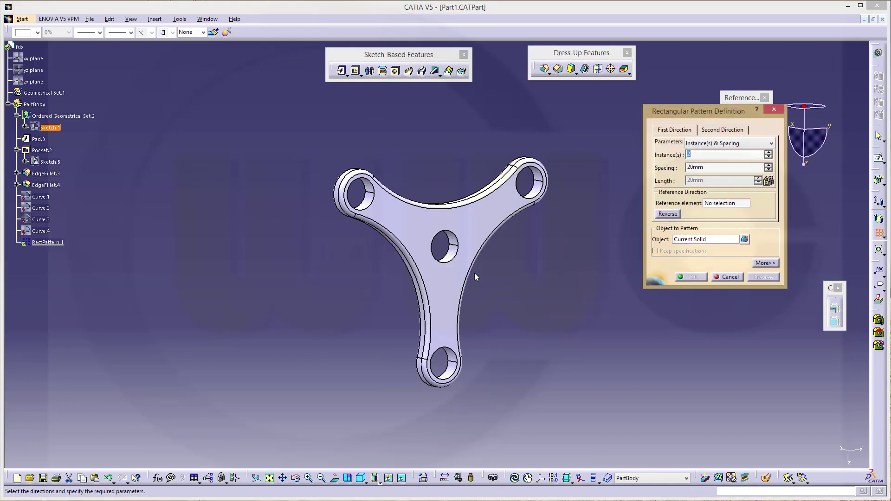
{"action": "left_click", "coordinate": [698, 239]}
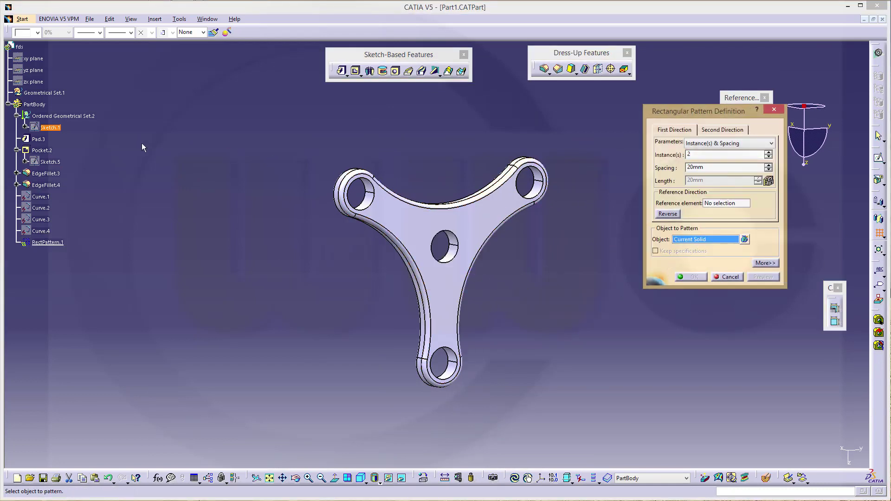
{"action": "left_click", "coordinate": [40, 139]}
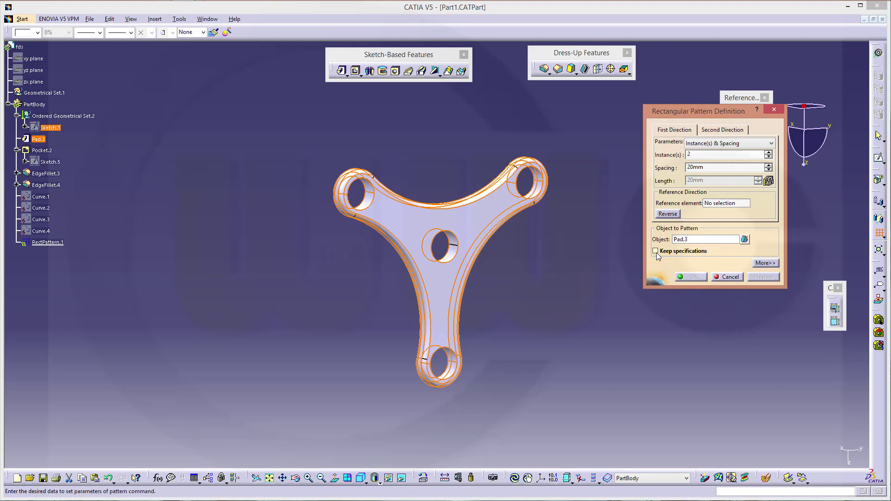
{"action": "left_click", "coordinate": [730, 277]}
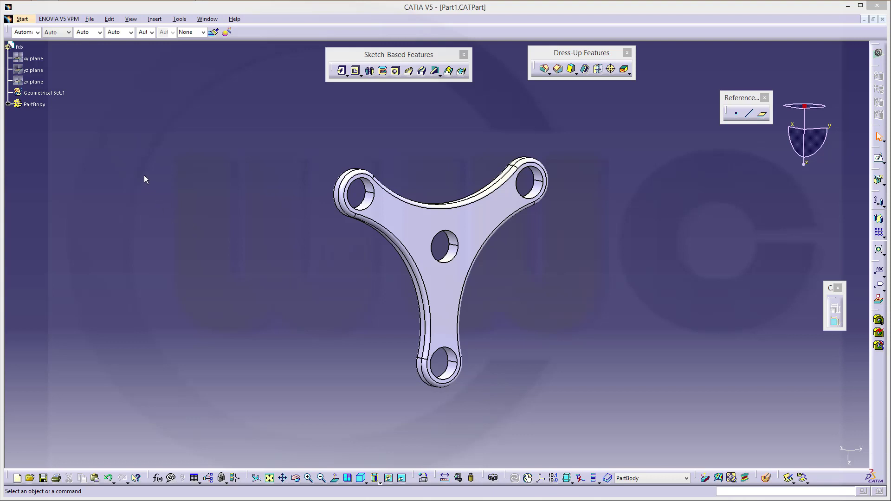
{"action": "left_click", "coordinate": [180, 19]}
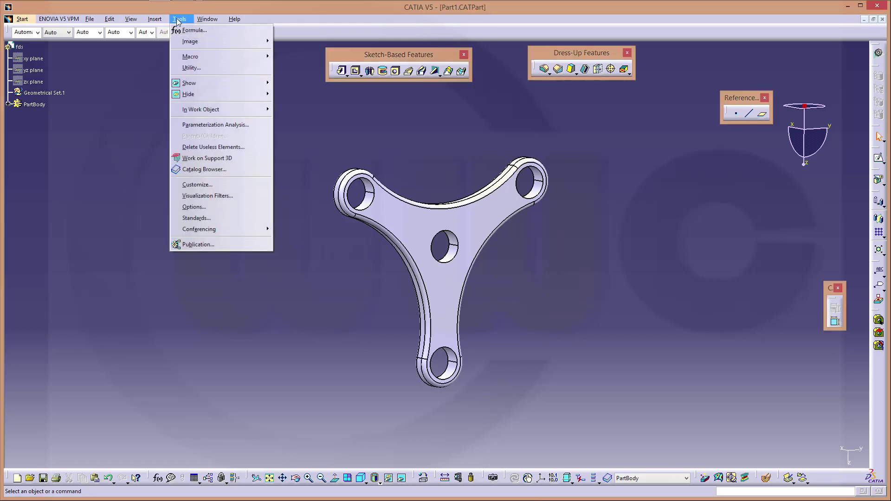
- Publish the Sketch.1\Parallelism.62\Activity parameter through Tools > Publication
{"action": "left_click", "coordinate": [209, 246]}
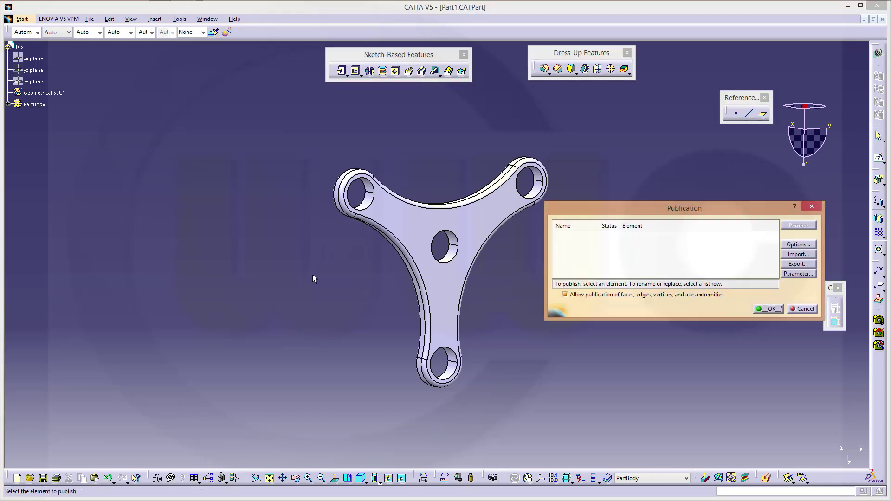
{"action": "left_click", "coordinate": [800, 274]}
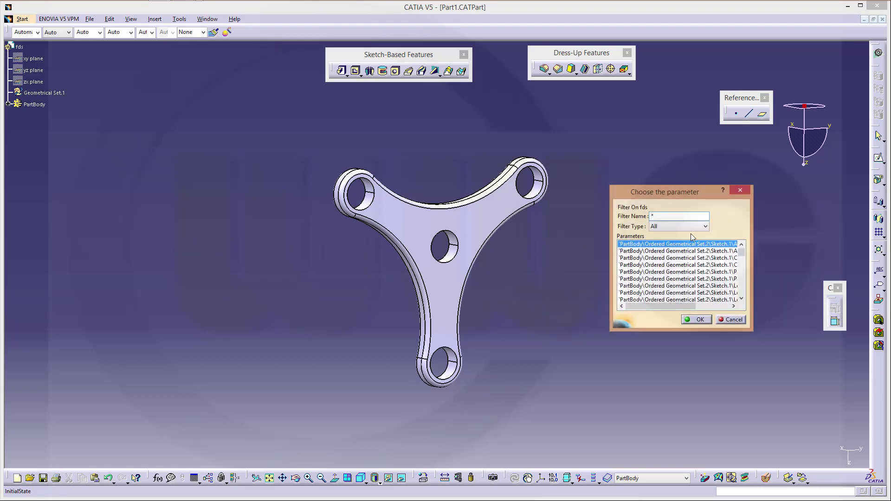
{"action": "left_click", "coordinate": [651, 272]}
{"action": "left_click", "coordinate": [696, 319]}
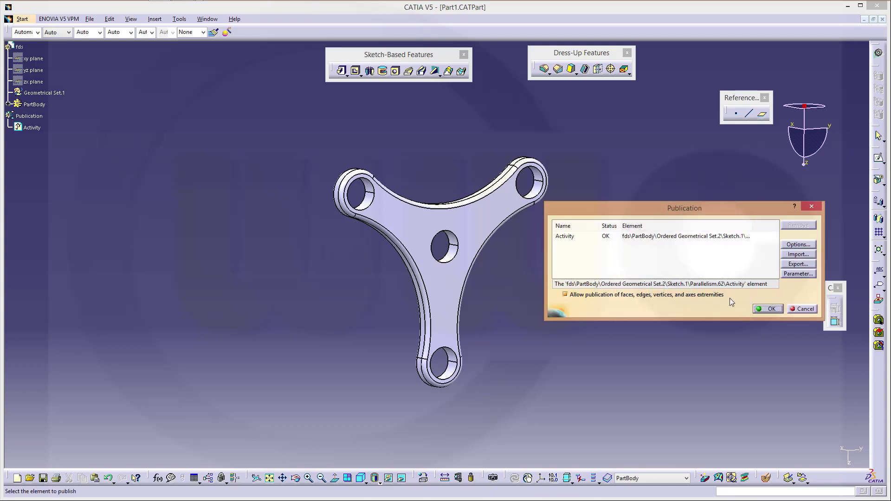
{"action": "left_click", "coordinate": [768, 309]}
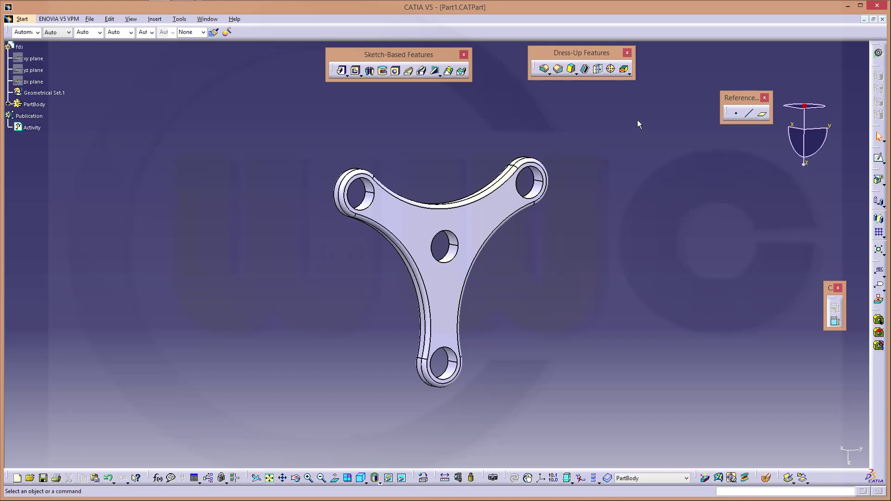
- Bring FINAL ASSEMBLY.CATProduct to the front and rotate it for inspection
{"action": "left_click", "coordinate": [207, 19]}
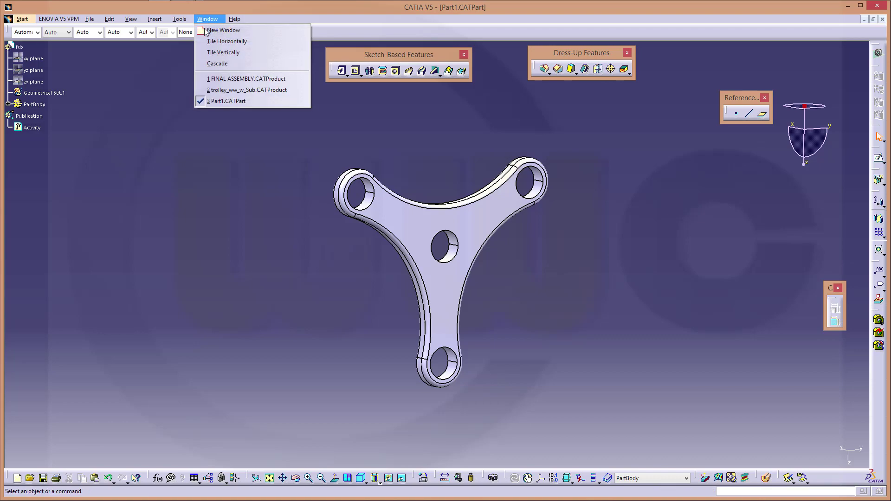
{"action": "left_click", "coordinate": [221, 79]}
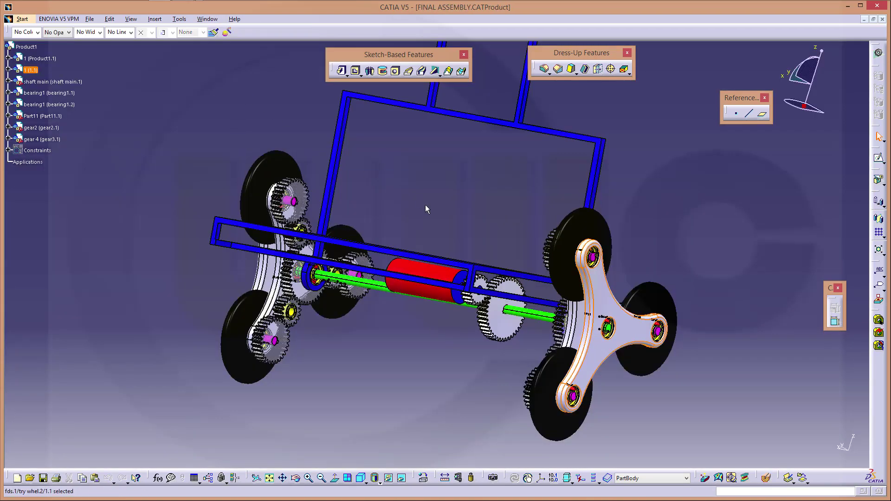
{"action": "middle_click_drag", "start_coordinate": [457, 233], "coordinate": [408, 193]}
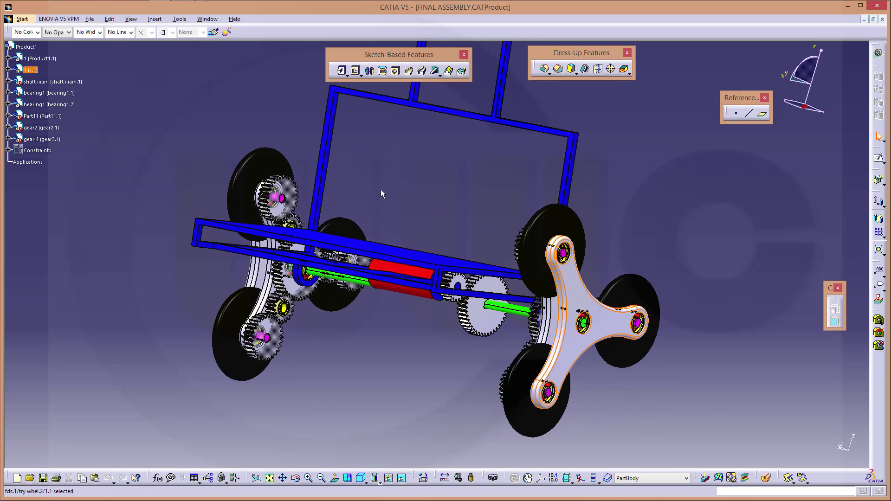
- Switch to trolley_ww_w_Sub.CATProduct and rotate the trolley for a better view
{"action": "left_click", "coordinate": [207, 19]}
{"action": "left_click", "coordinate": [237, 90]}
{"action": "middle_click_drag", "start_coordinate": [399, 297], "coordinate": [371, 263]}
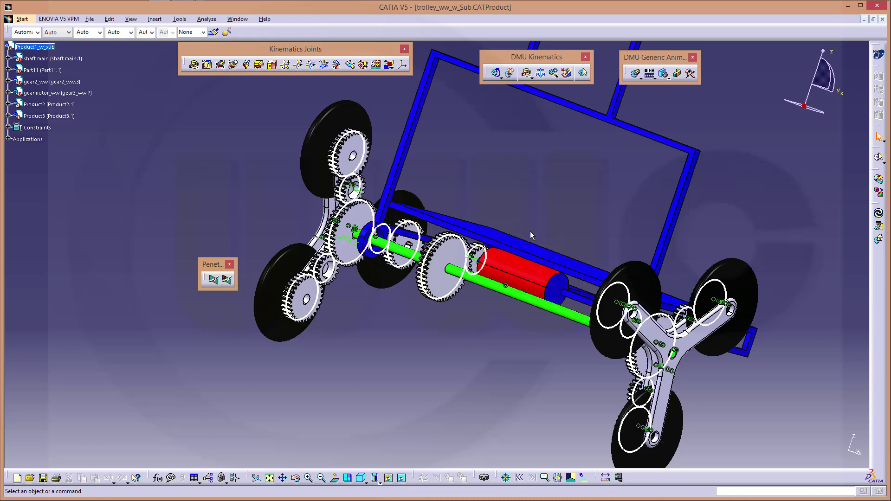
- Rotate the trolley, then change to the Assembly Design workbench
{"action": "middle_click_drag", "start_coordinate": [530, 232], "coordinate": [509, 215]}
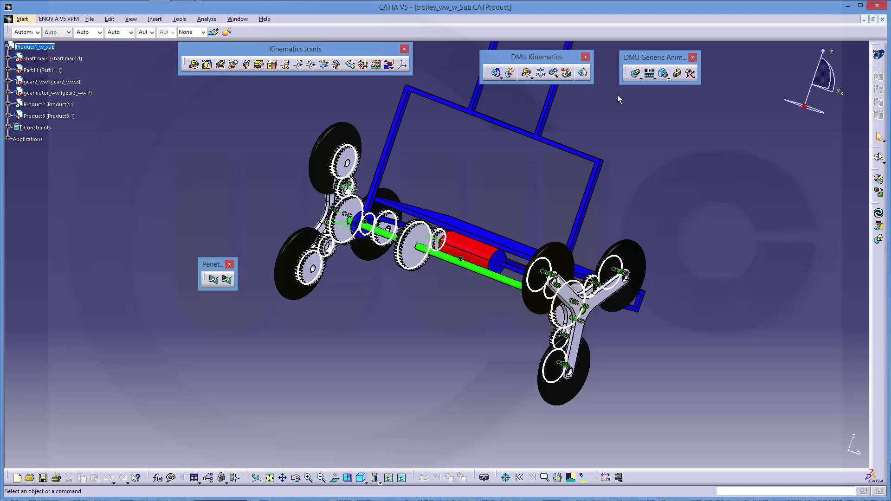
{"action": "left_click", "coordinate": [878, 54]}
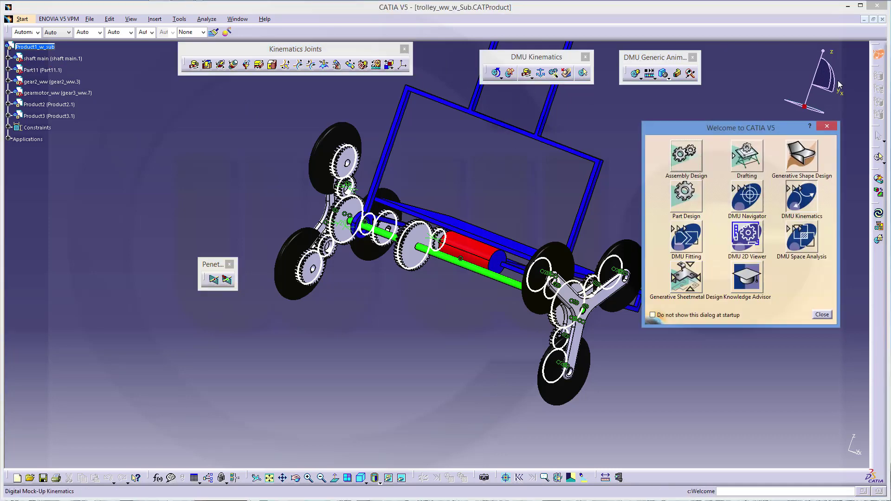
{"action": "left_click", "coordinate": [686, 156]}
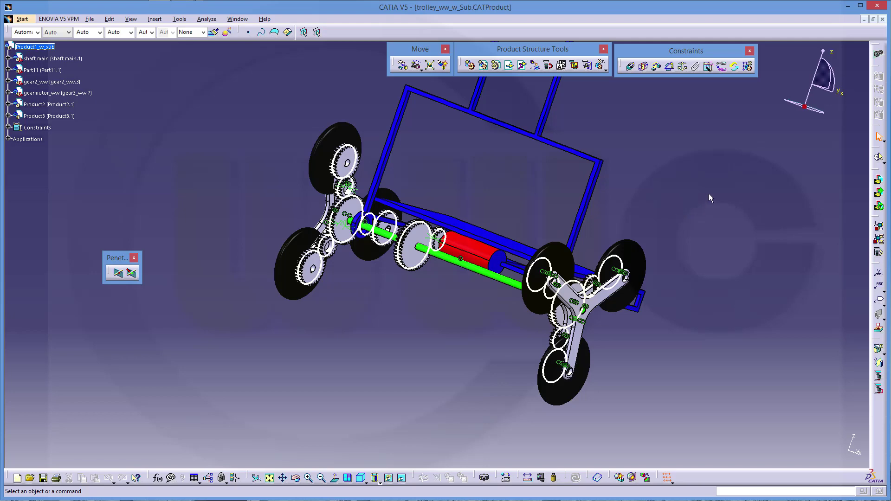
- Switch the trolley_ww_w_Sub assembly back into the DMU Kinematics workbench
{"action": "left_click", "coordinate": [879, 54]}
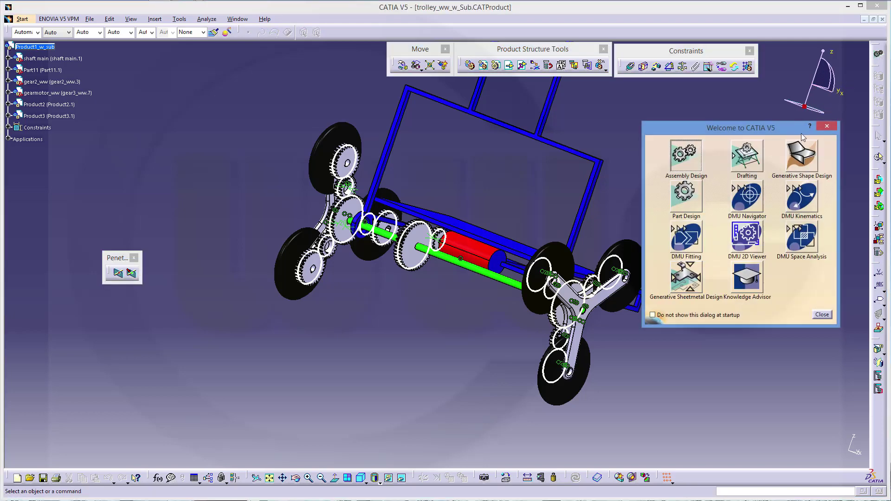
{"action": "left_click", "coordinate": [798, 198]}
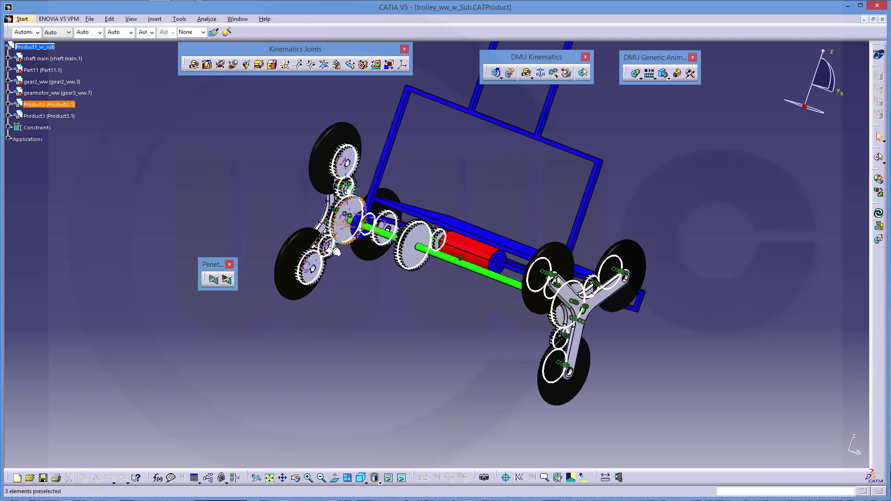
- Simulate Mechanism.1 with commands: drive Command.1, play, pause, then close the simulation
{"action": "left_click", "coordinate": [497, 74]}
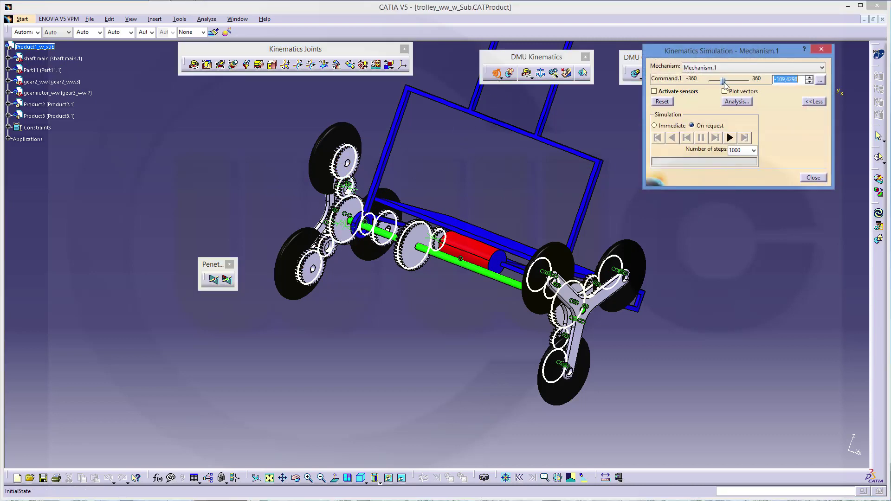
{"action": "left_click_drag", "start_coordinate": [727, 79], "coordinate": [761, 80]}
{"action": "left_click", "coordinate": [731, 138]}
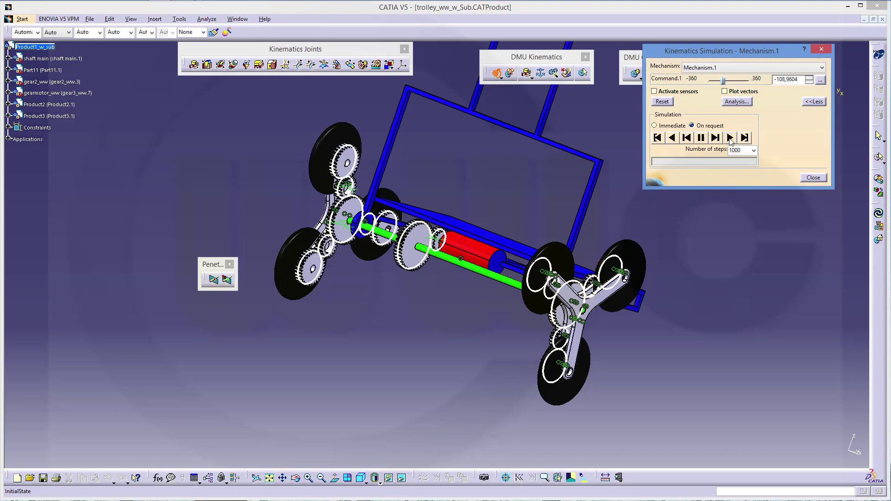
{"action": "left_click", "coordinate": [702, 137]}
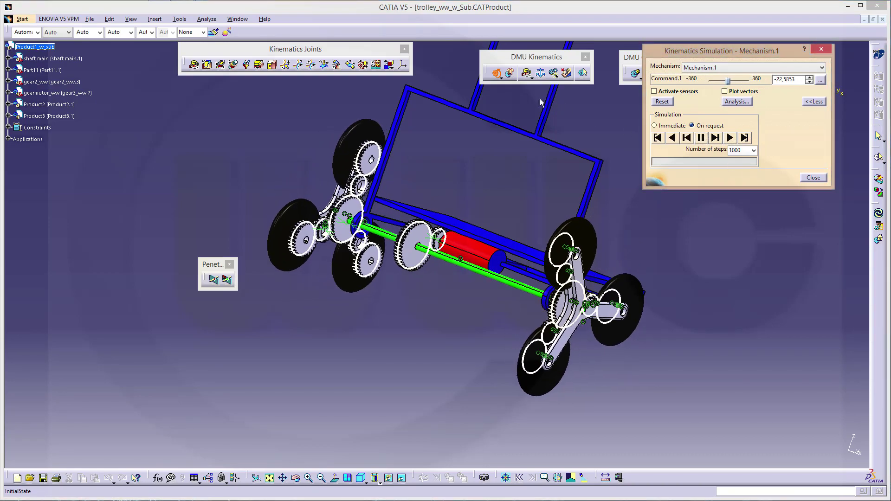
{"action": "left_click", "coordinate": [813, 178]}
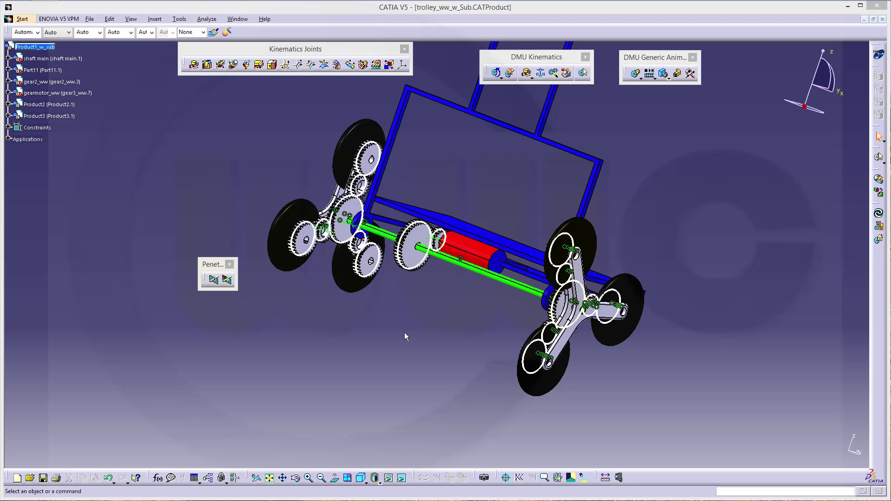
- Rotate the trolley_ww_w_Sub assembly slightly to view it from another angle
{"action": "middle_click_drag", "start_coordinate": [467, 321], "coordinate": [411, 336]}
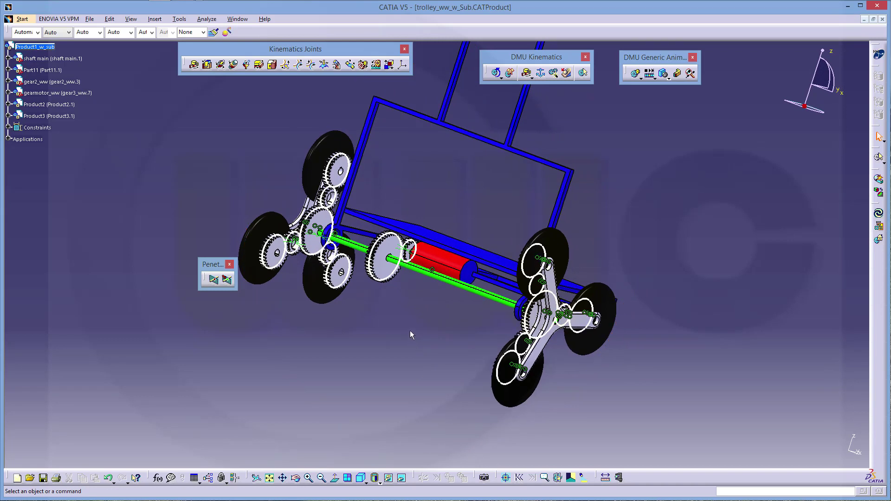